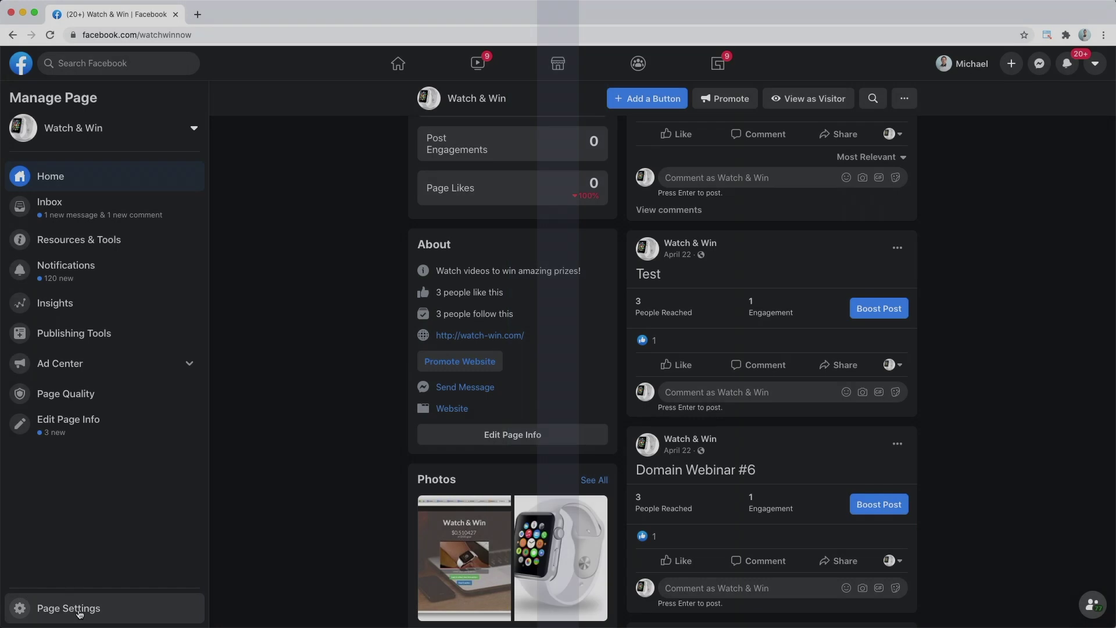
- Add a new person with the Admin role in Watch & Win's Page Roles settings
click(80, 611)
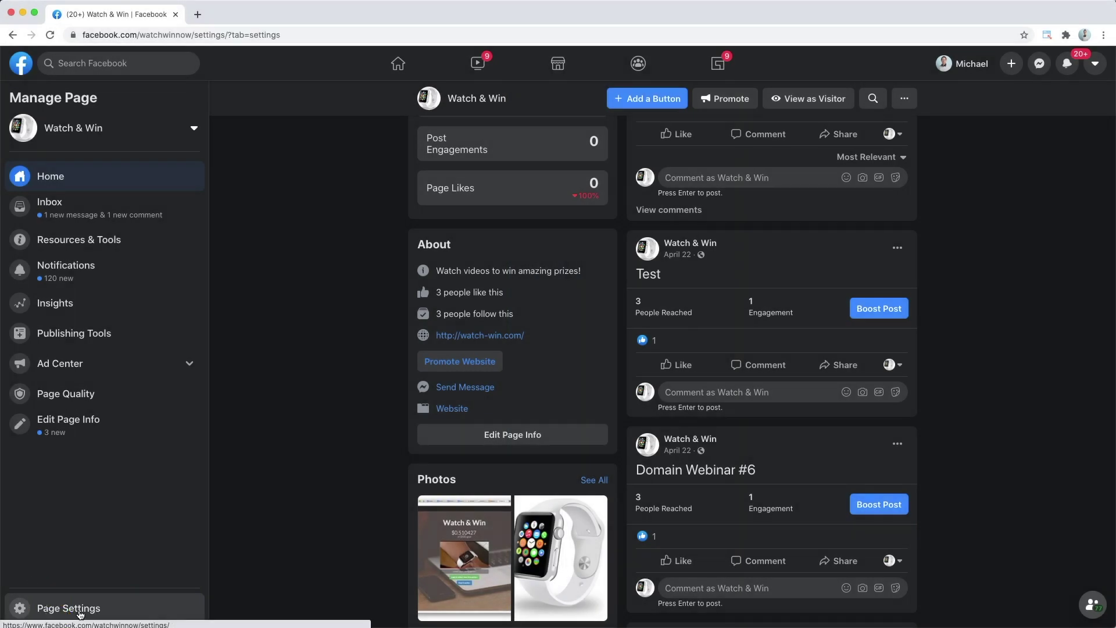
click(62, 354)
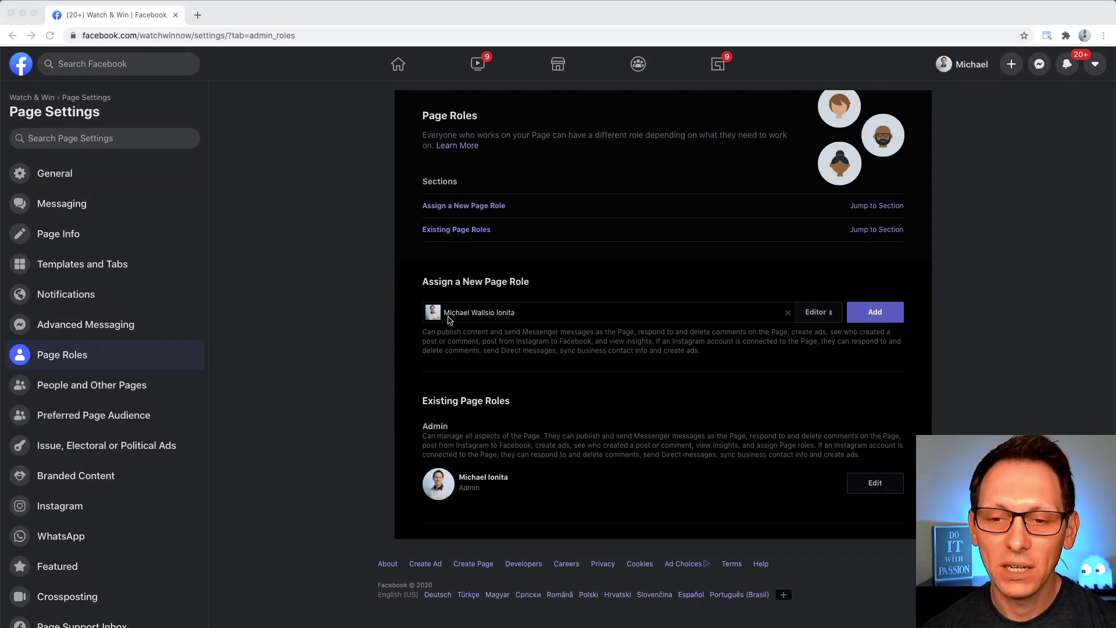
click(823, 313)
click(829, 303)
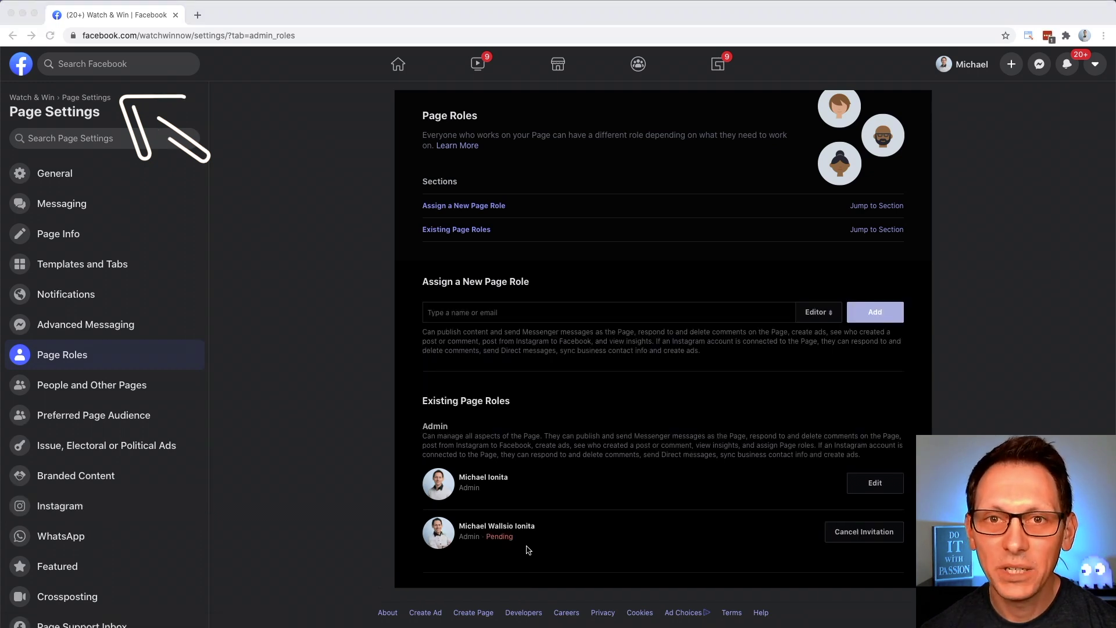
- Confirm the second admin invitation is listed as pending, then go to Instagram settings
click(530, 545)
drag(455, 524, 538, 541)
click(538, 542)
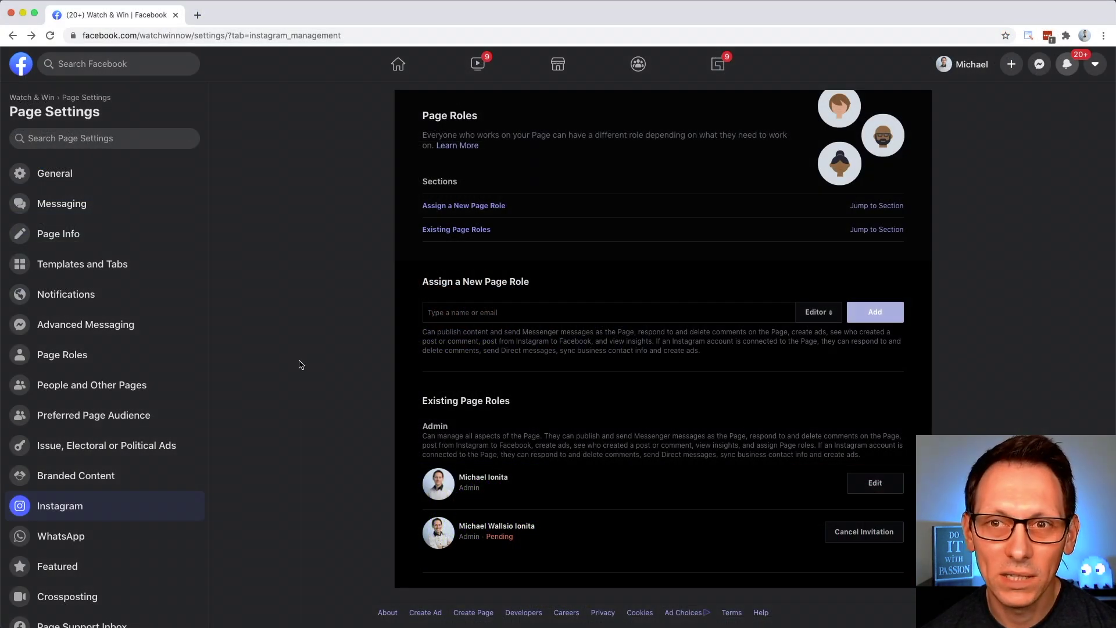
click(107, 516)
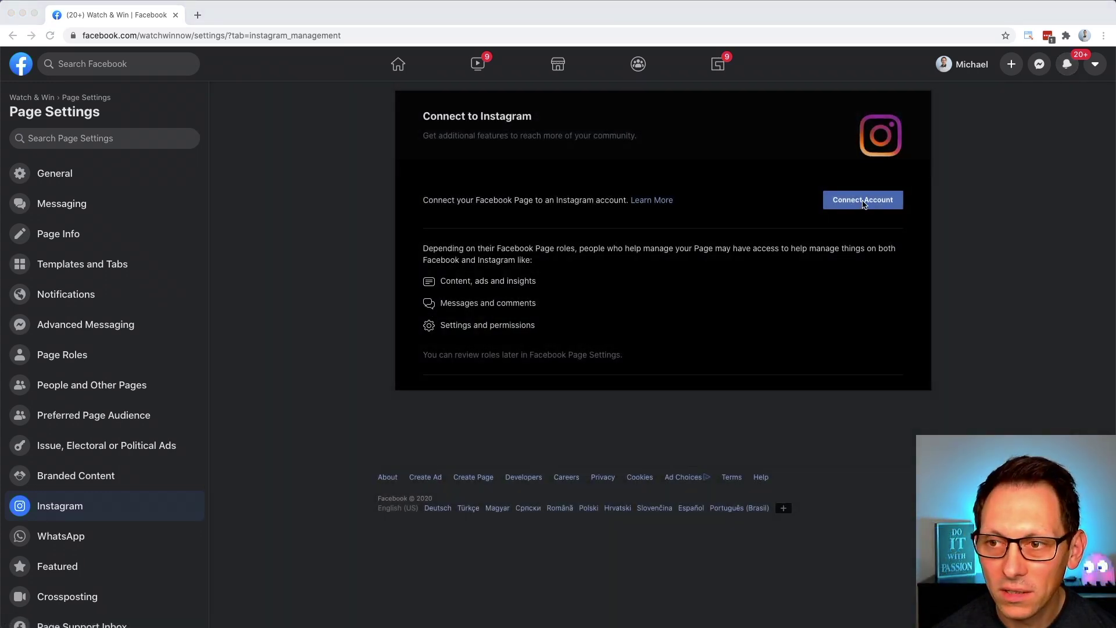
- Log in to an Instagram account, link it to Watch & Win, and finish business setup
click(863, 200)
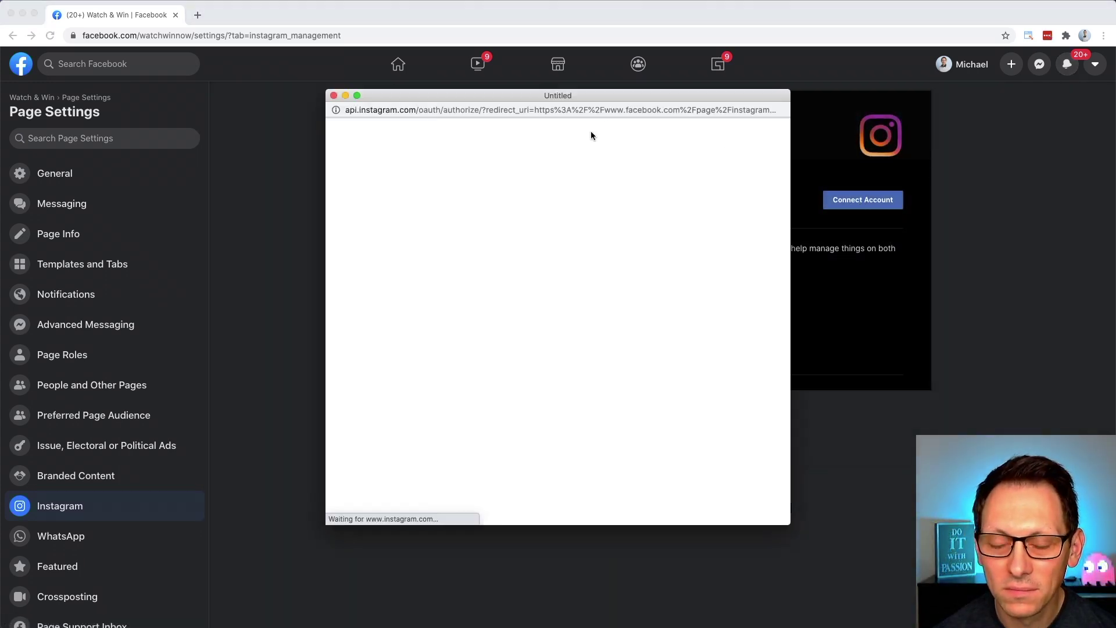
click(591, 359)
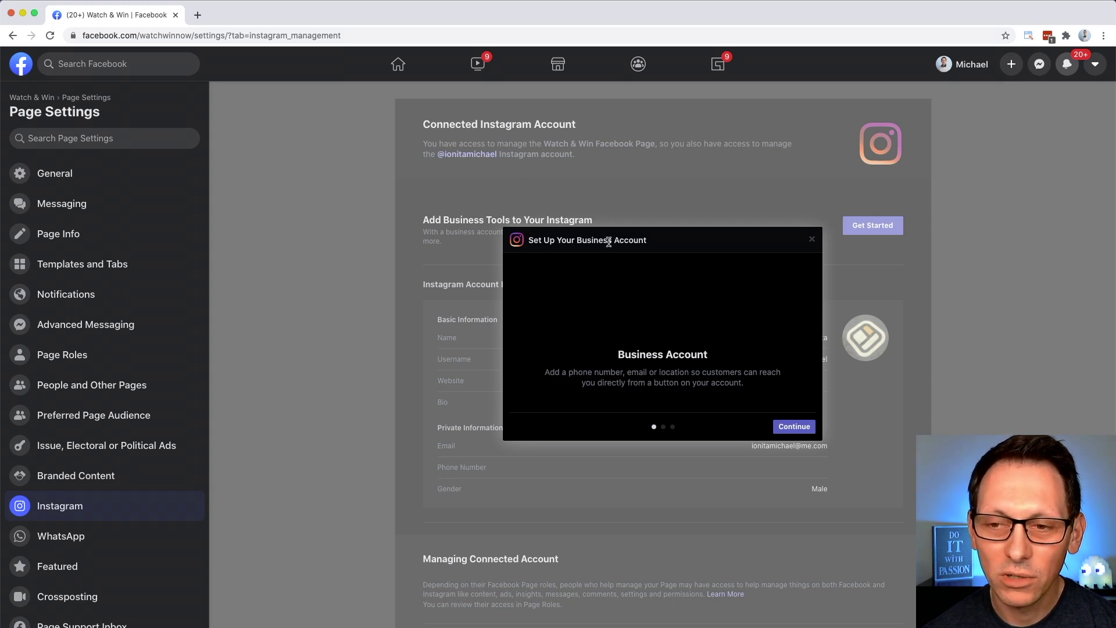
drag(625, 353, 722, 354)
click(671, 333)
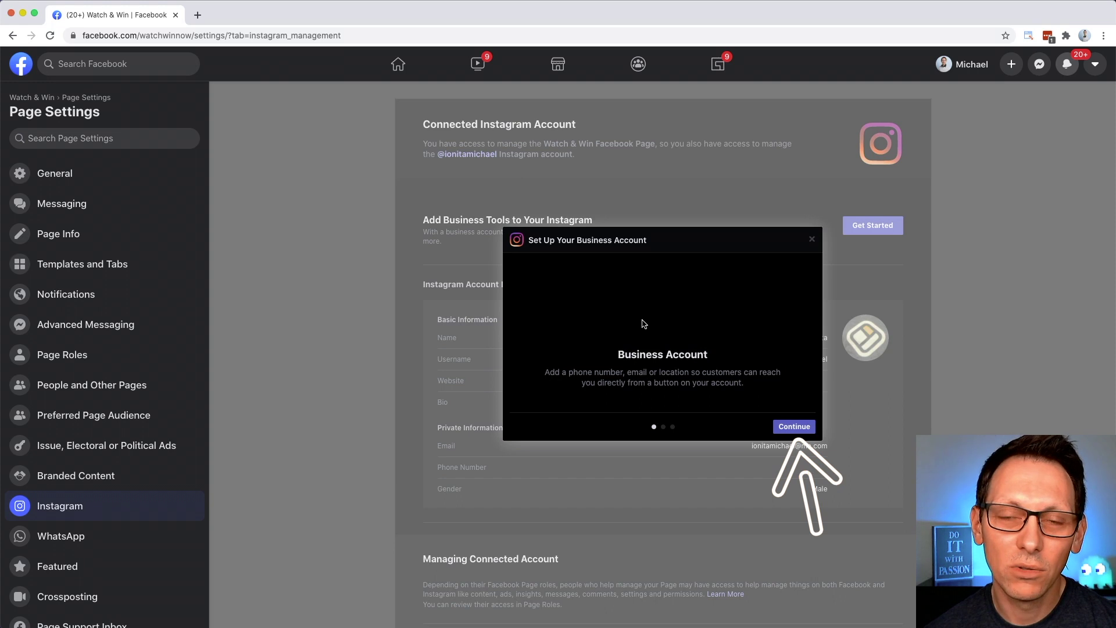
key(Return)
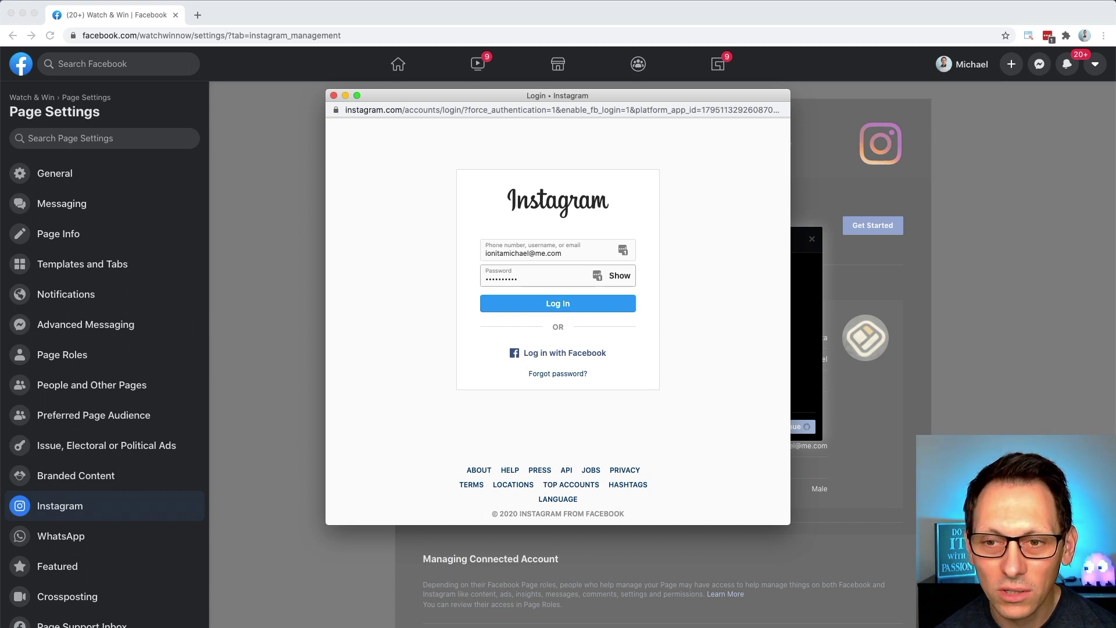
key(Return)
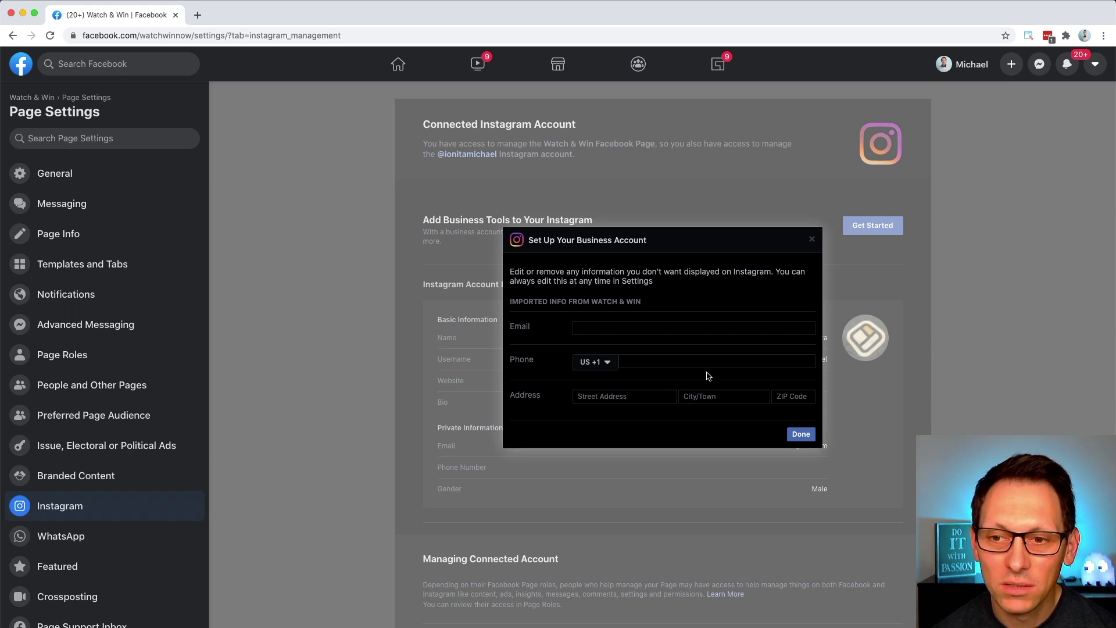
click(802, 436)
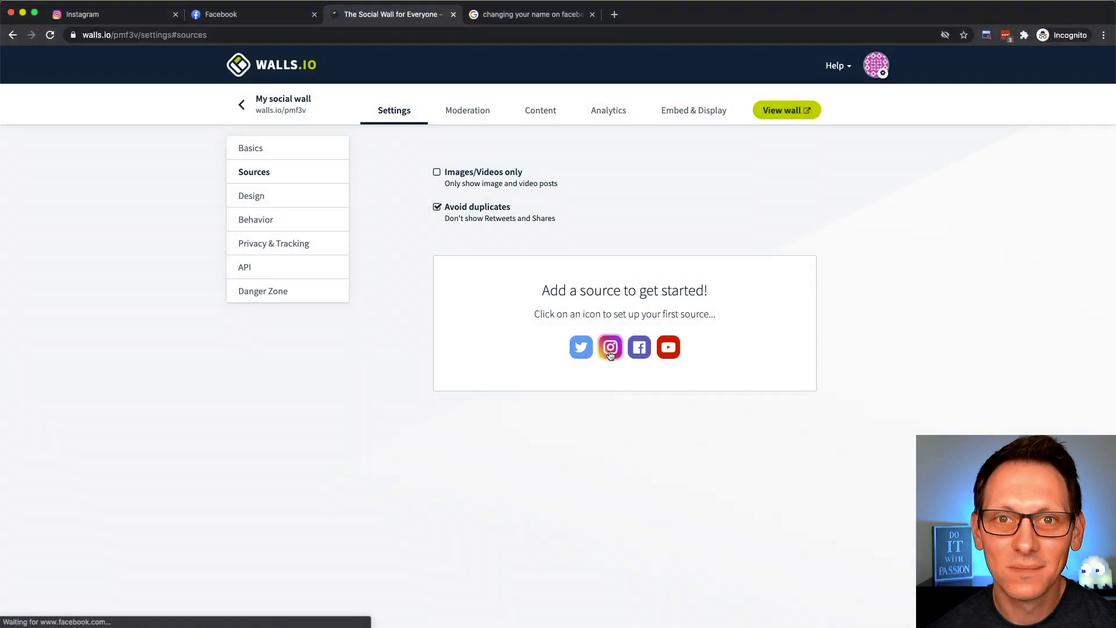
- Start adding an Instagram source and connect the wall to Instagram Business via Facebook login
click(610, 348)
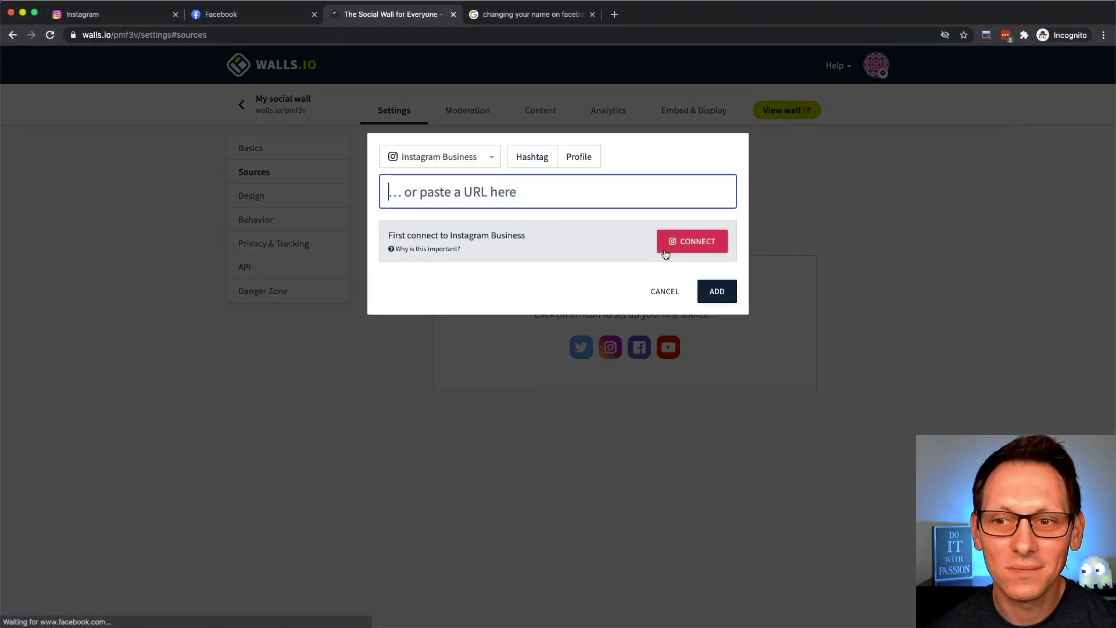
click(681, 243)
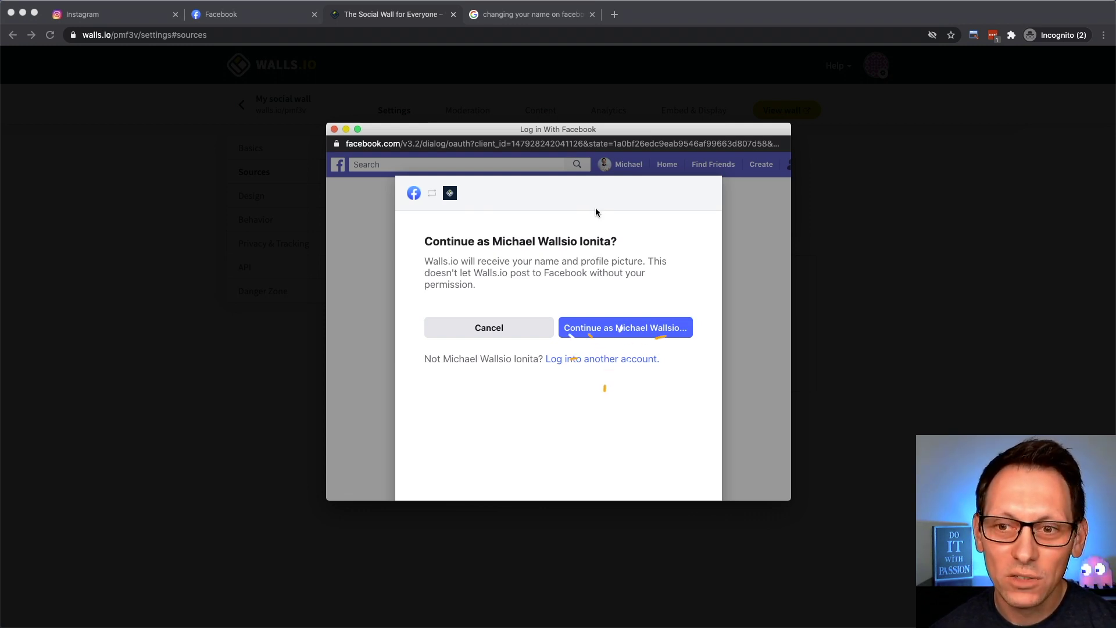
drag(494, 242, 612, 240)
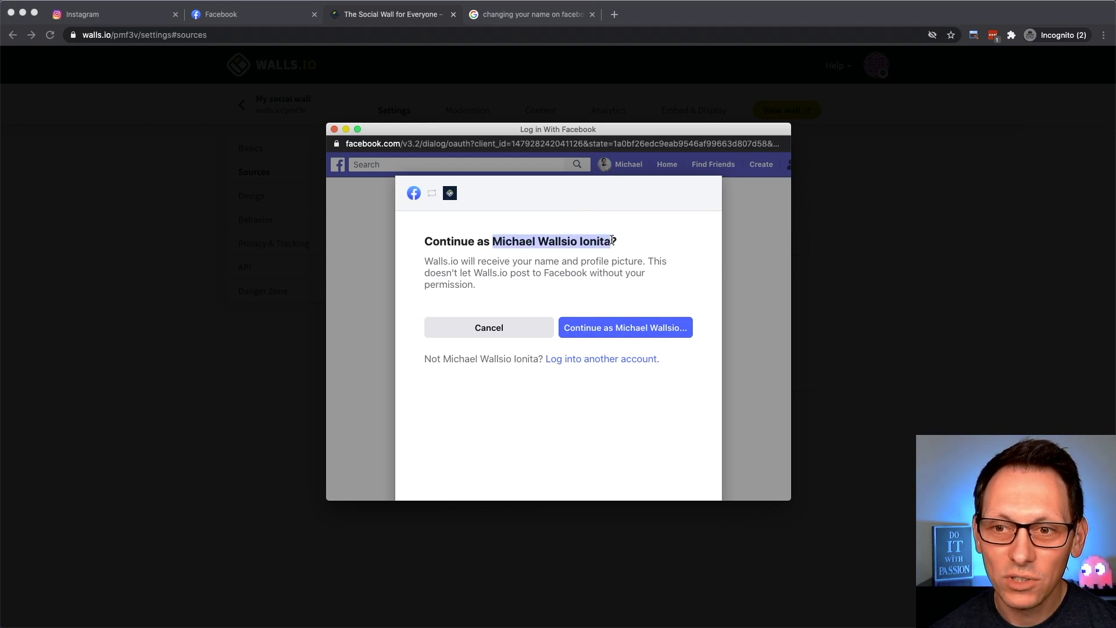
key(super+w)
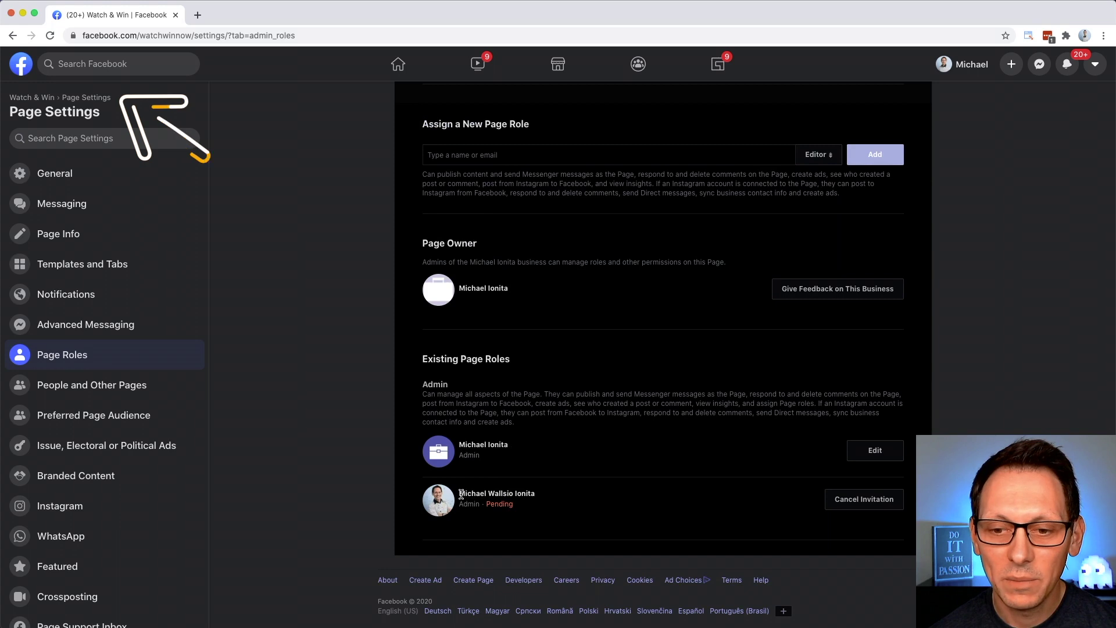
drag(459, 493, 541, 494)
click(541, 494)
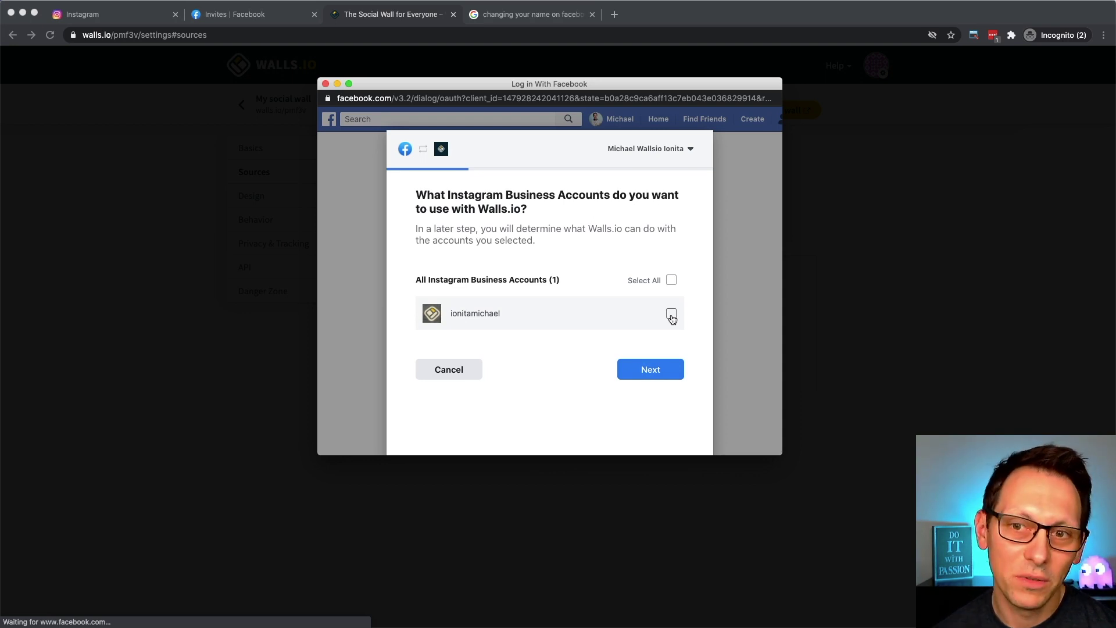
- Authorize Walls.io for the Instagram business account and both Facebook Pages with all permissions
click(672, 315)
click(641, 369)
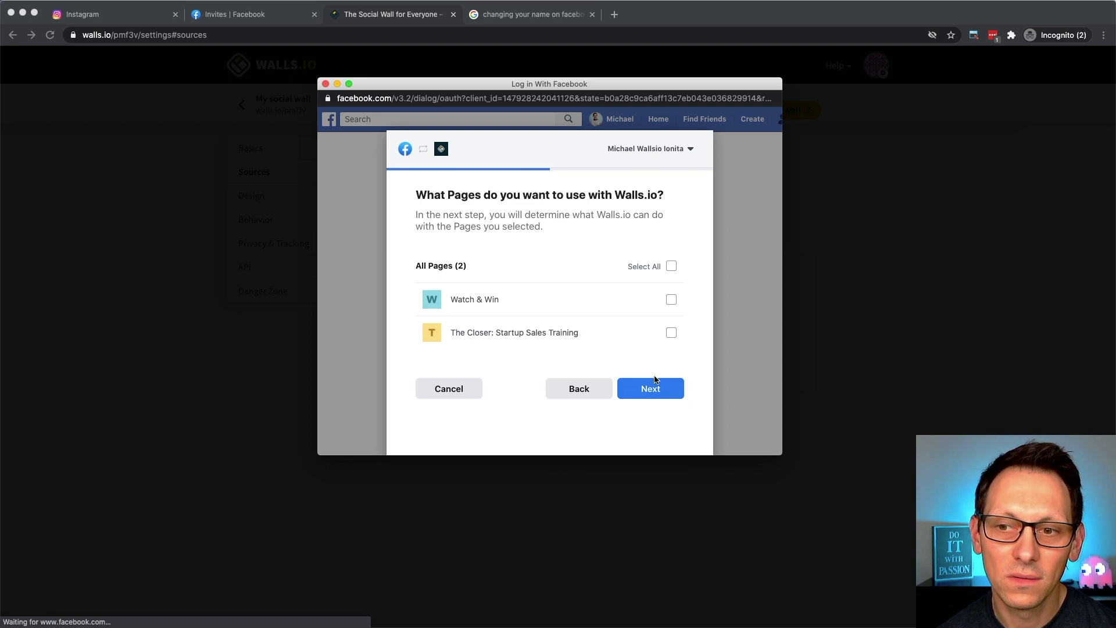
click(671, 267)
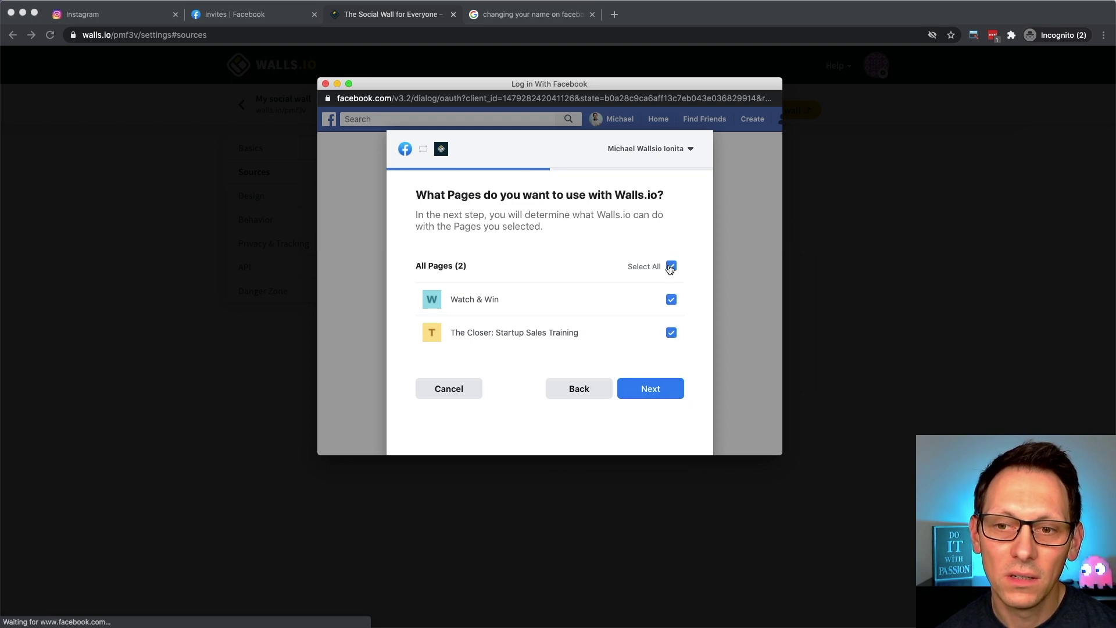
click(647, 389)
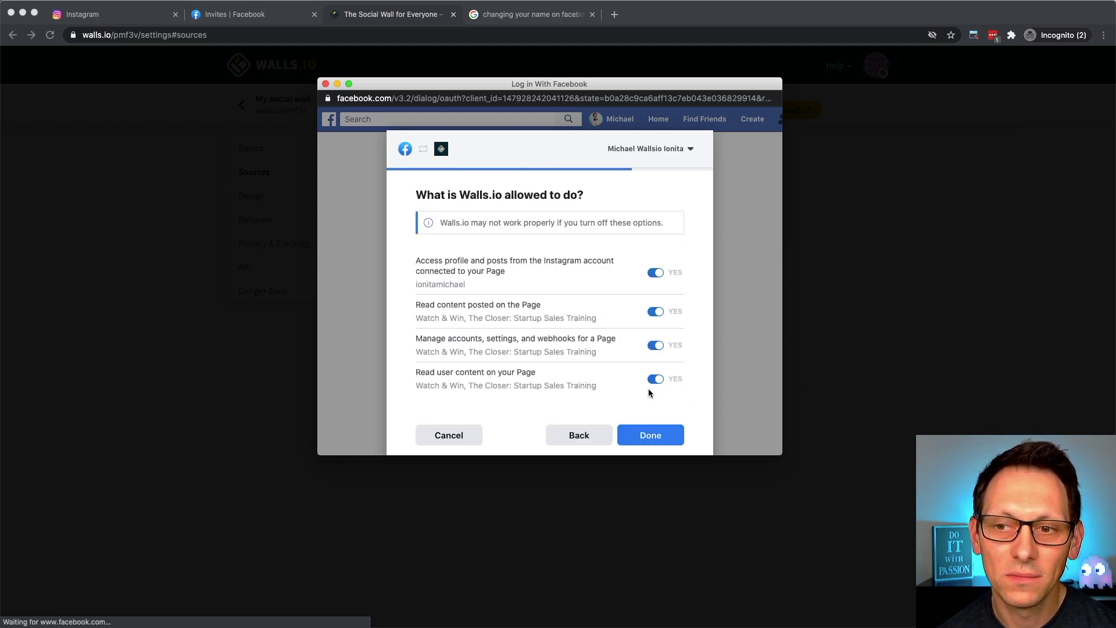
scroll(638, 386, down, 3)
scroll(638, 386, up, 3)
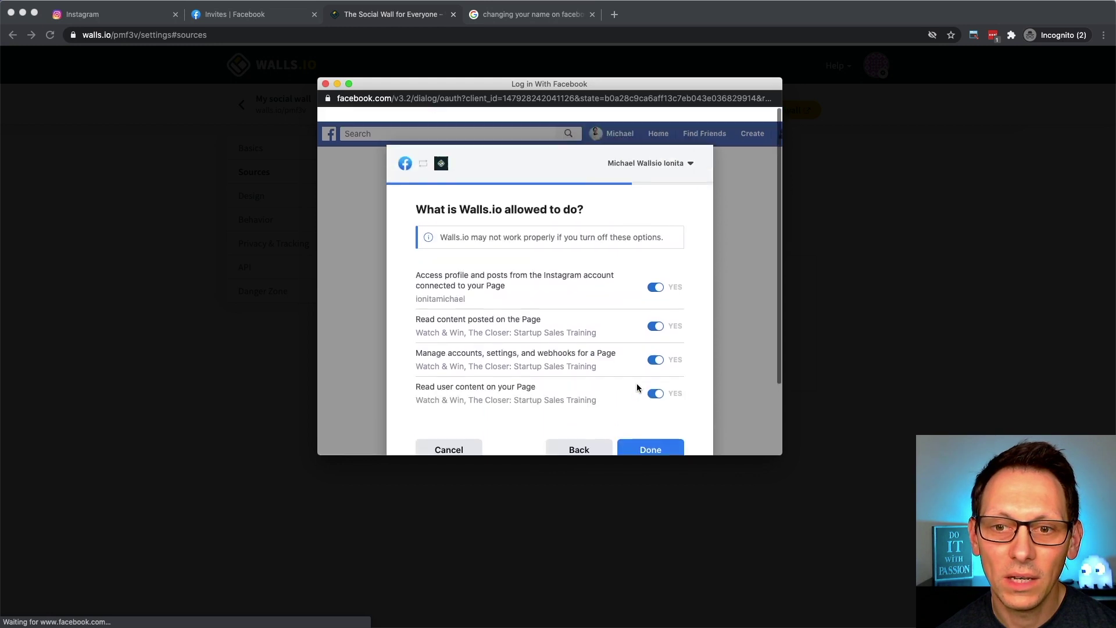
click(647, 438)
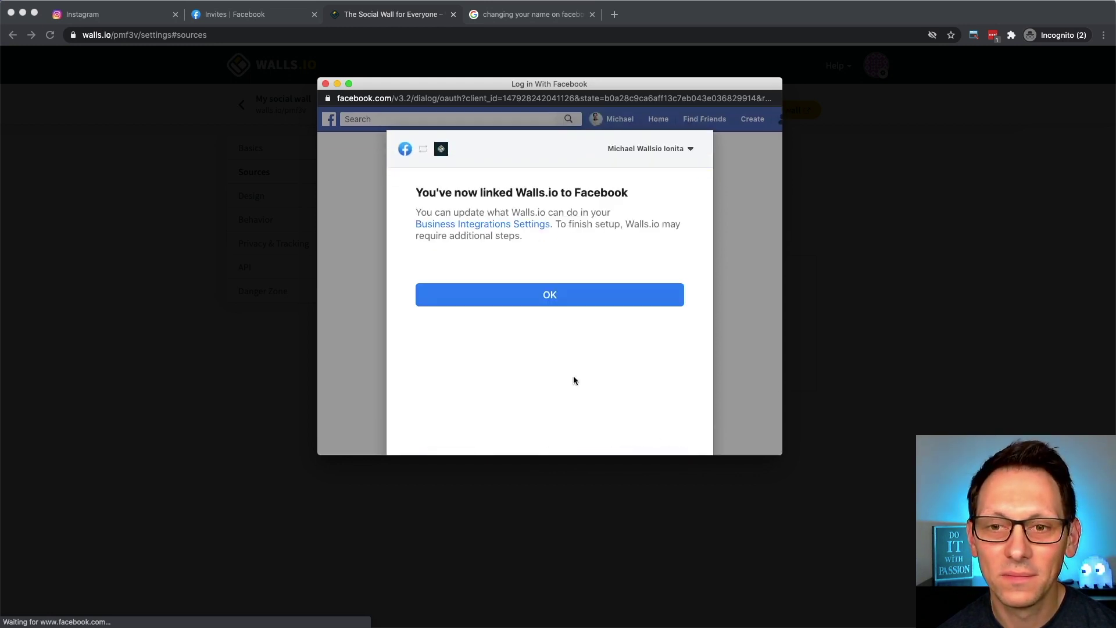
click(562, 301)
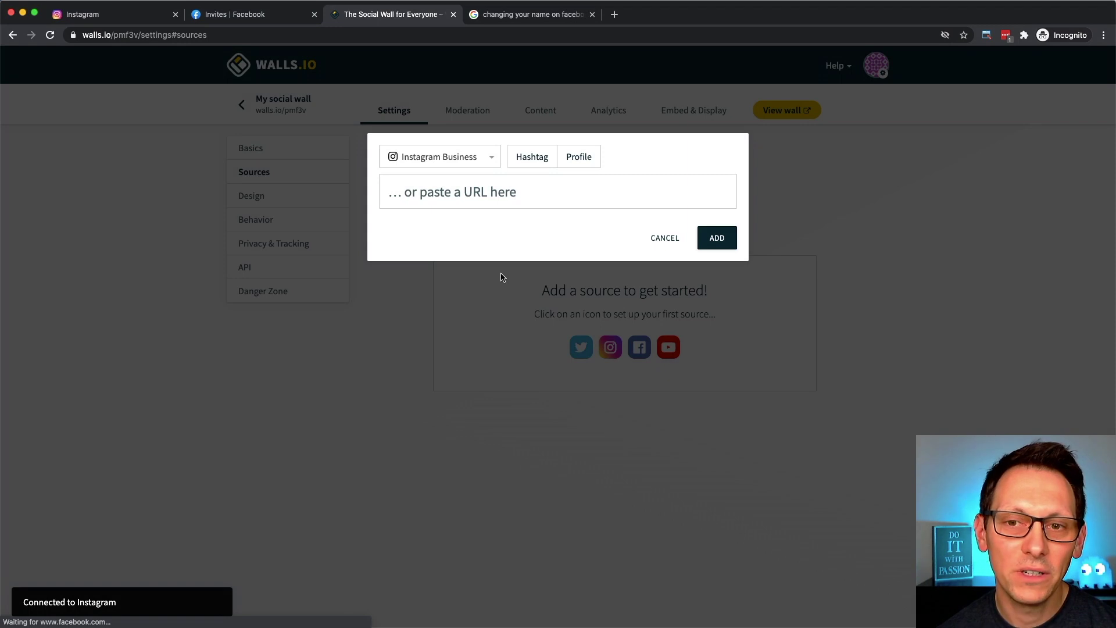
click(524, 165)
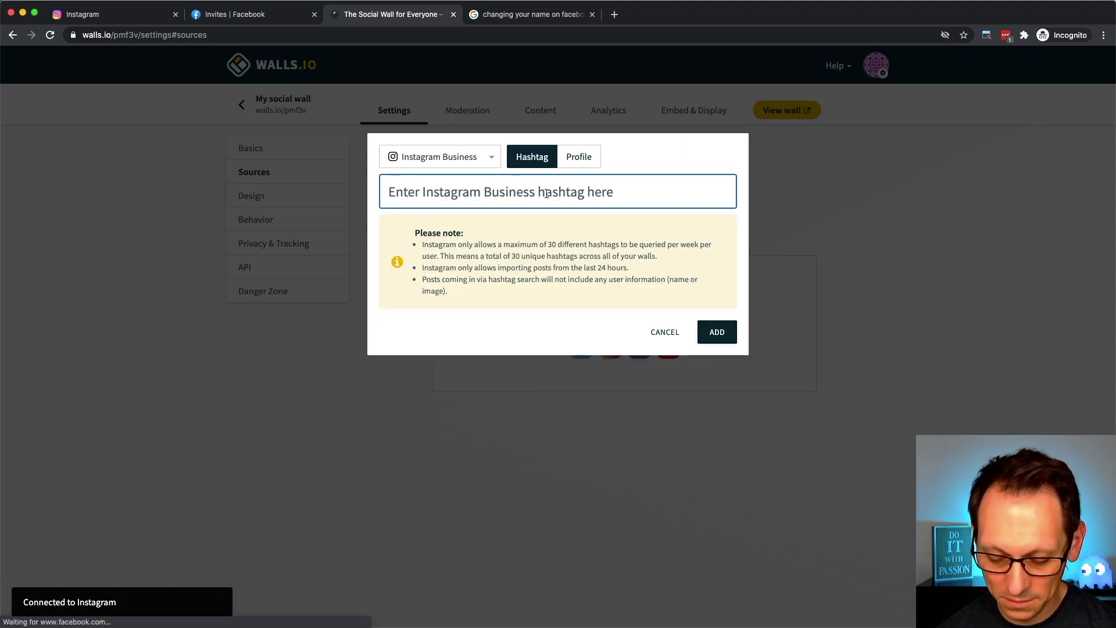
- Add #coffee as the Instagram Business hashtag source and view the live wall
text(#coffee)
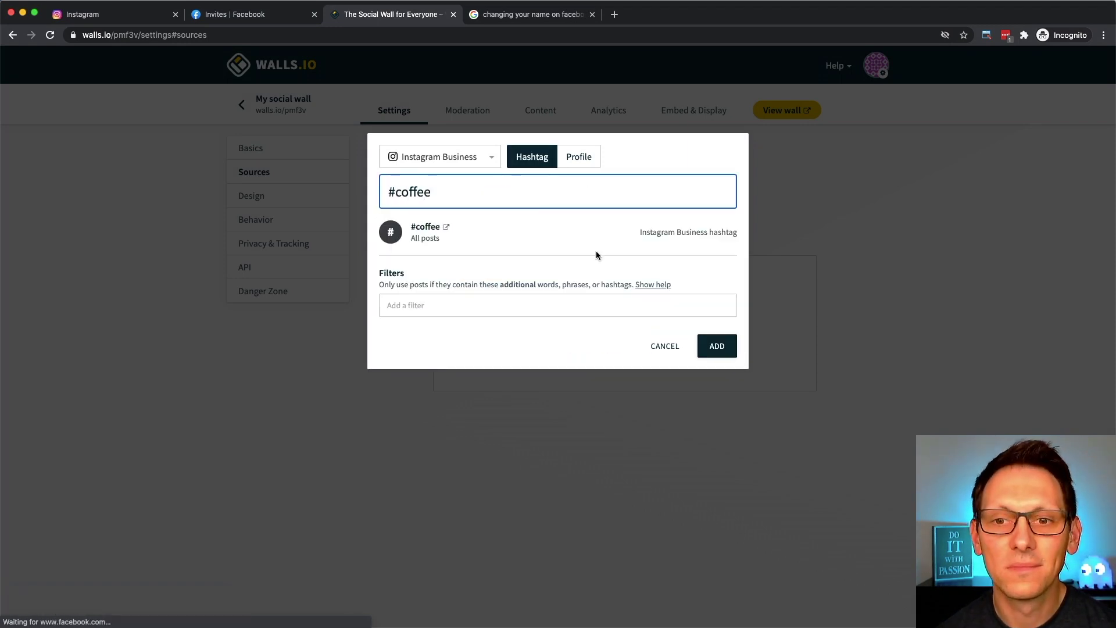
click(716, 348)
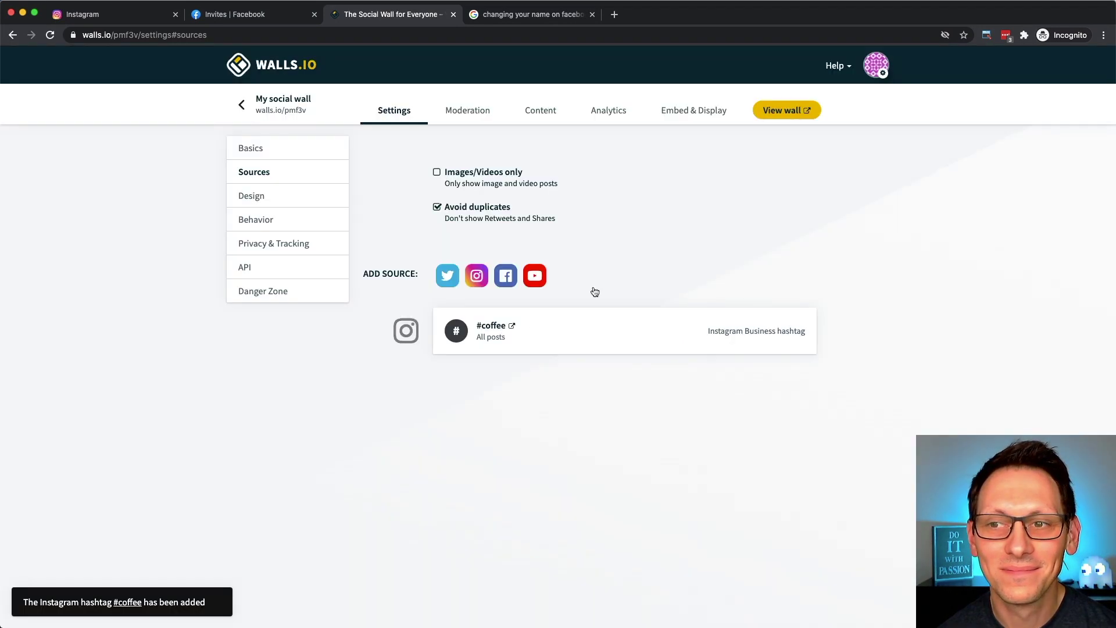
click(767, 113)
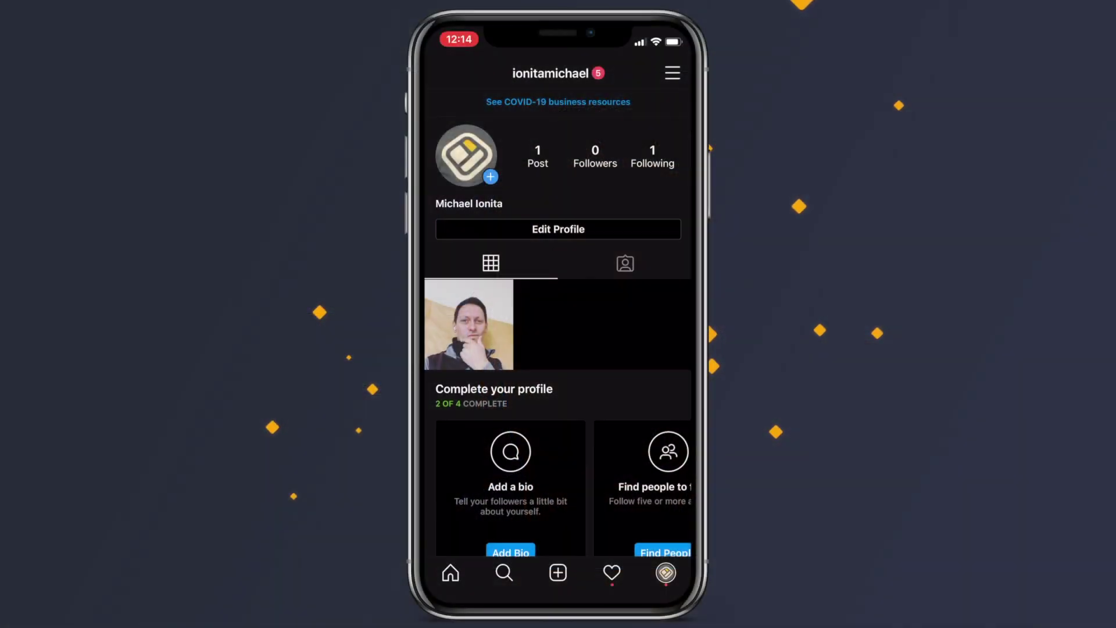
- Convert the Instagram profile to a Business account linked to the Watch & Win Facebook Page
click(673, 73)
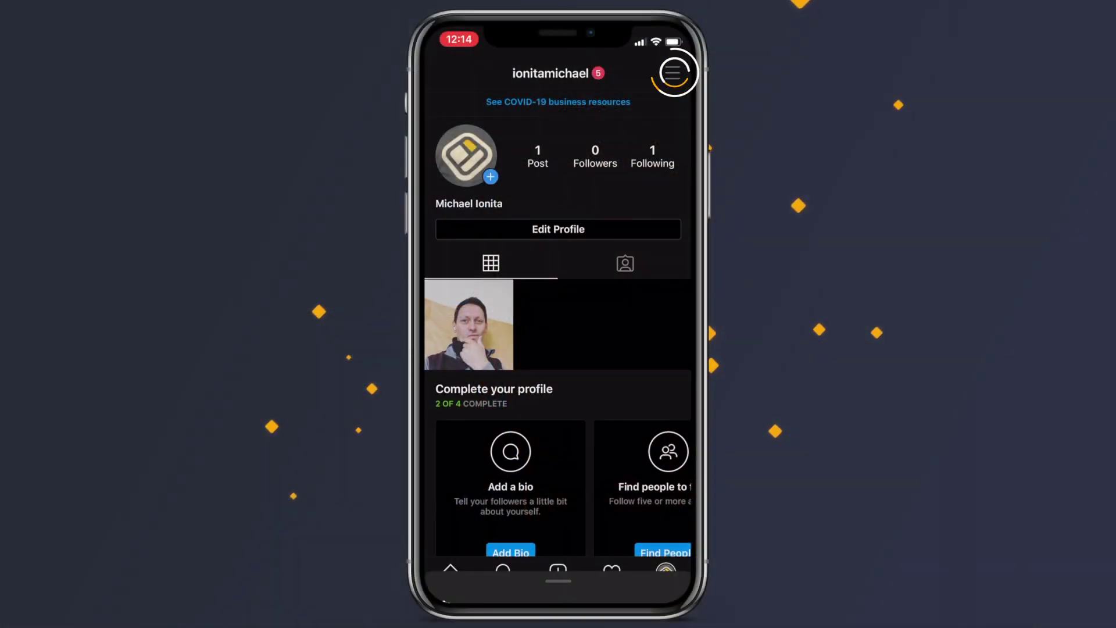
click(474, 295)
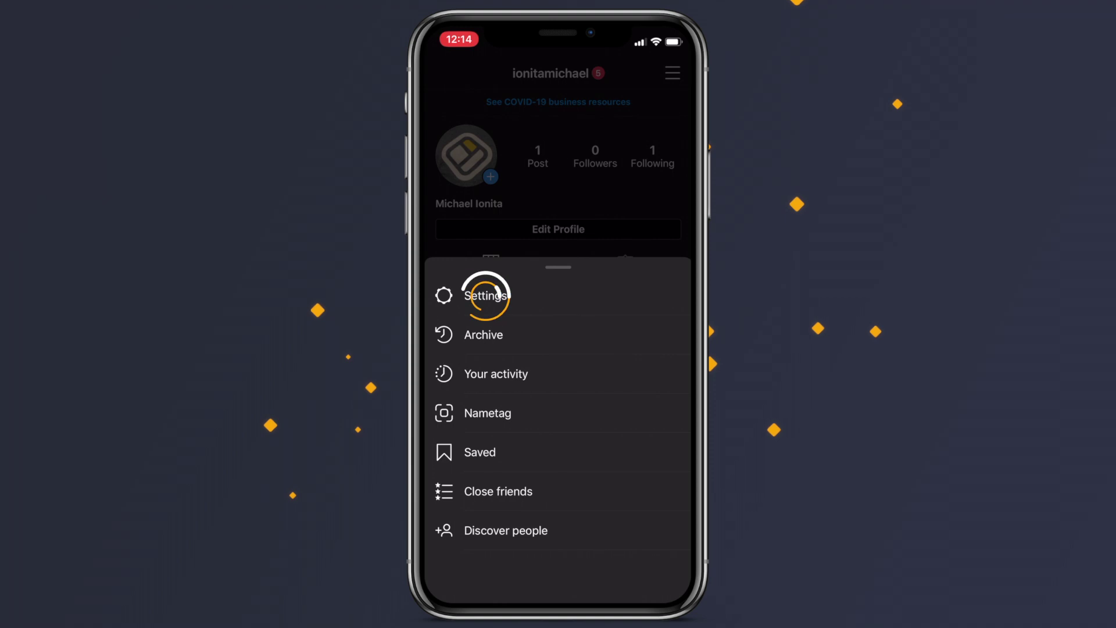
click(484, 387)
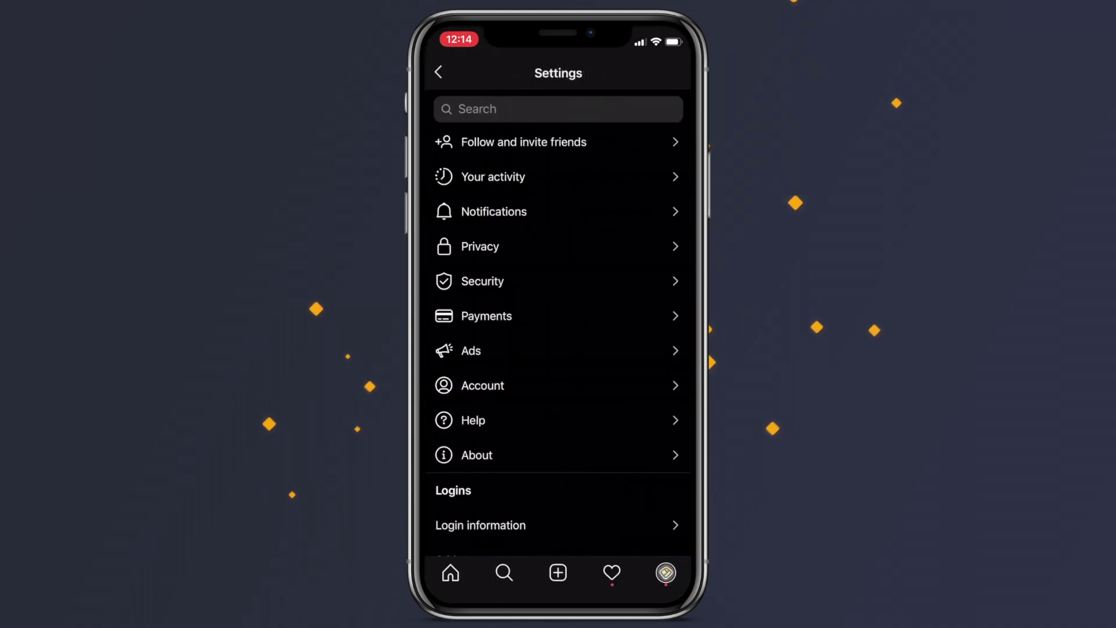
click(483, 386)
click(489, 488)
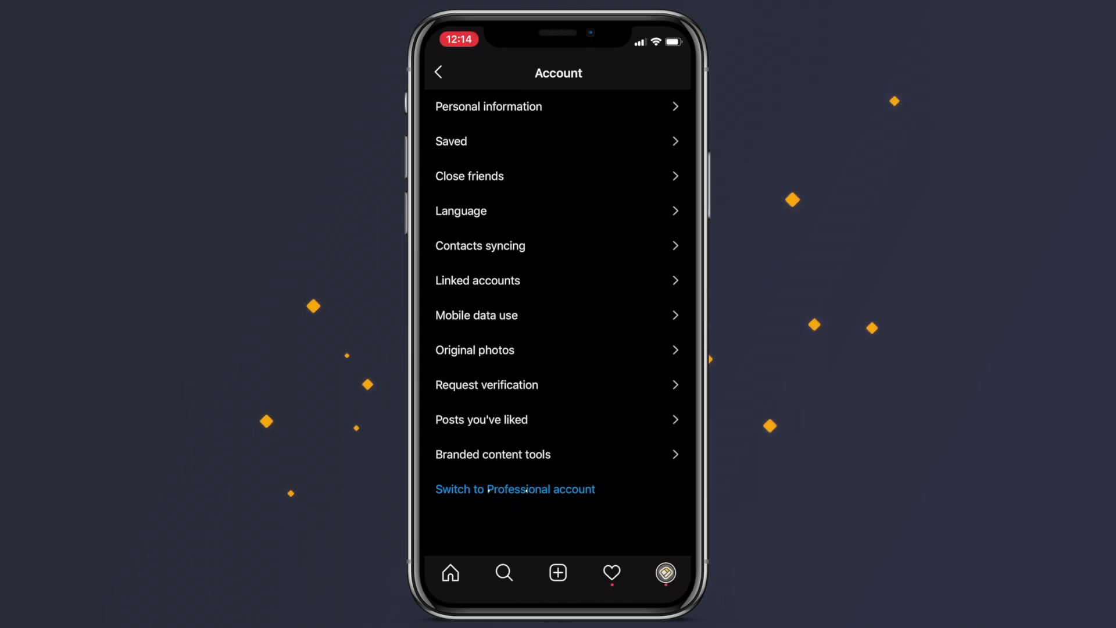
click(557, 419)
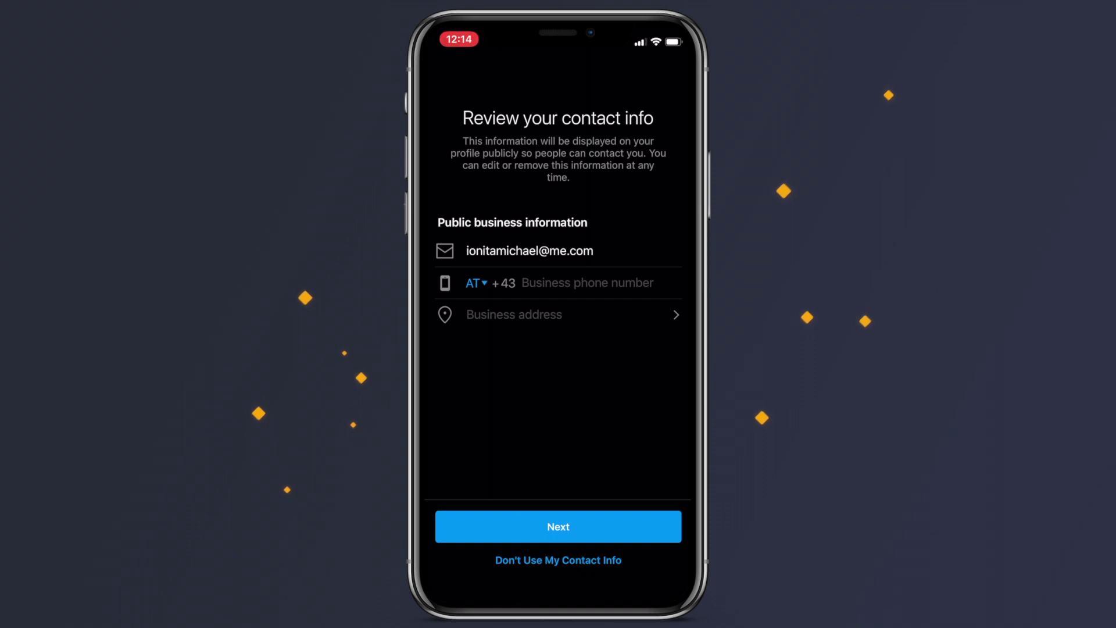
click(558, 527)
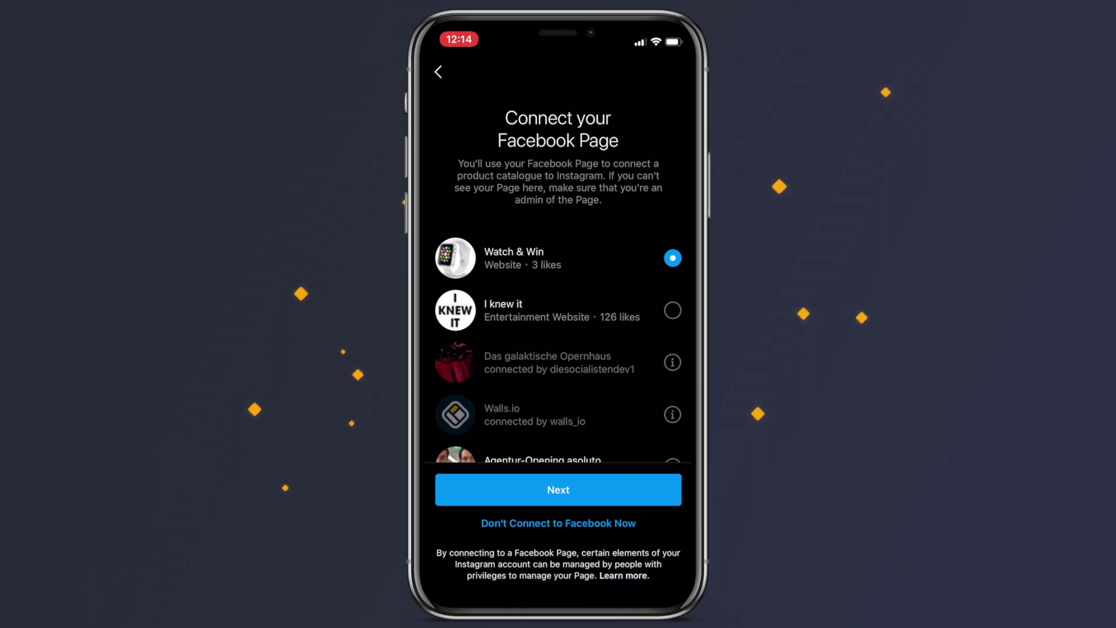
click(559, 490)
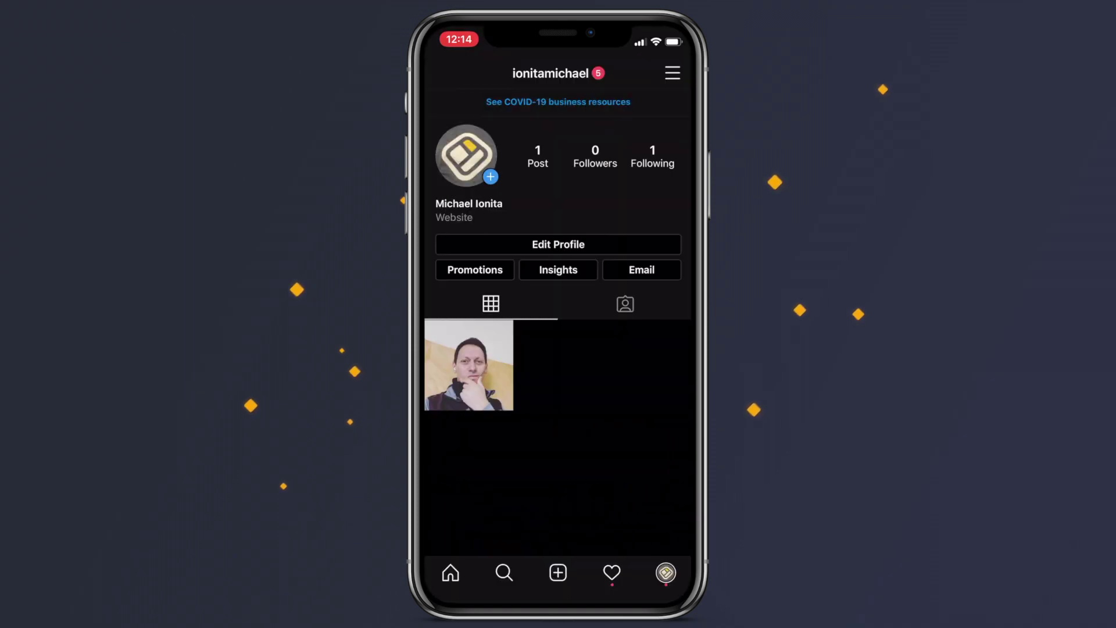
- Open Instagram's Account settings and review the personal and Creator account switch options
click(673, 73)
click(486, 216)
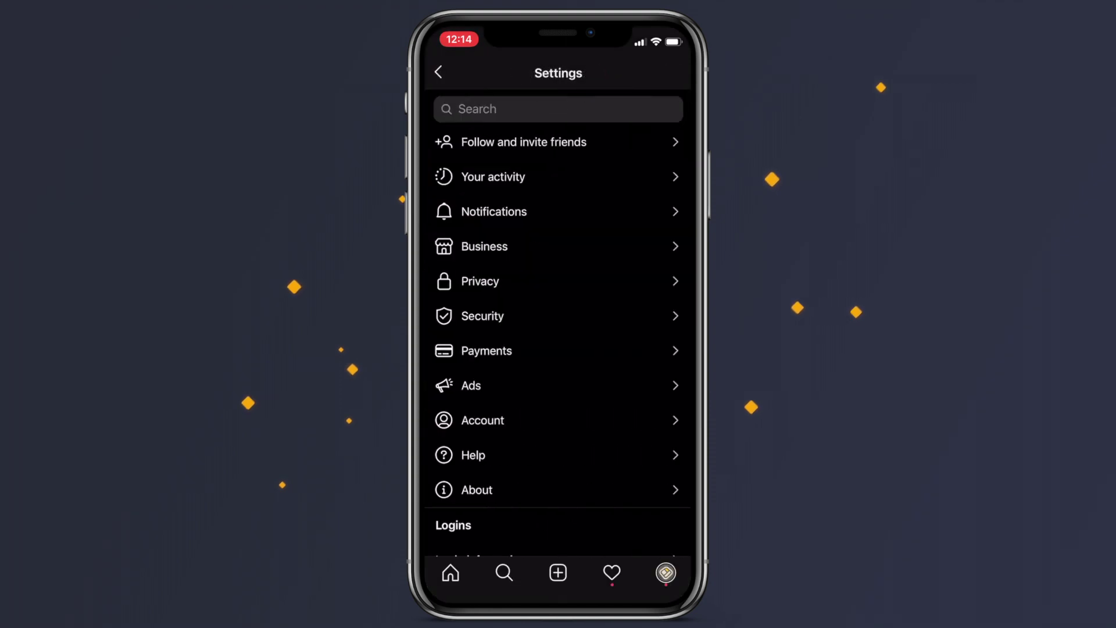
click(483, 419)
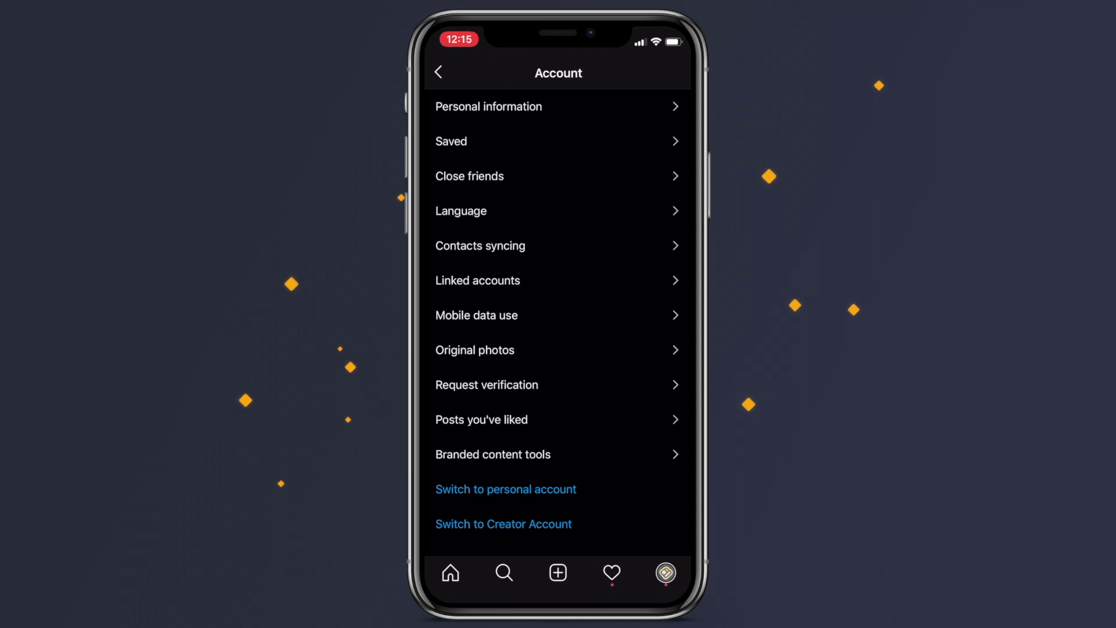
scroll(558, 323, down, 2)
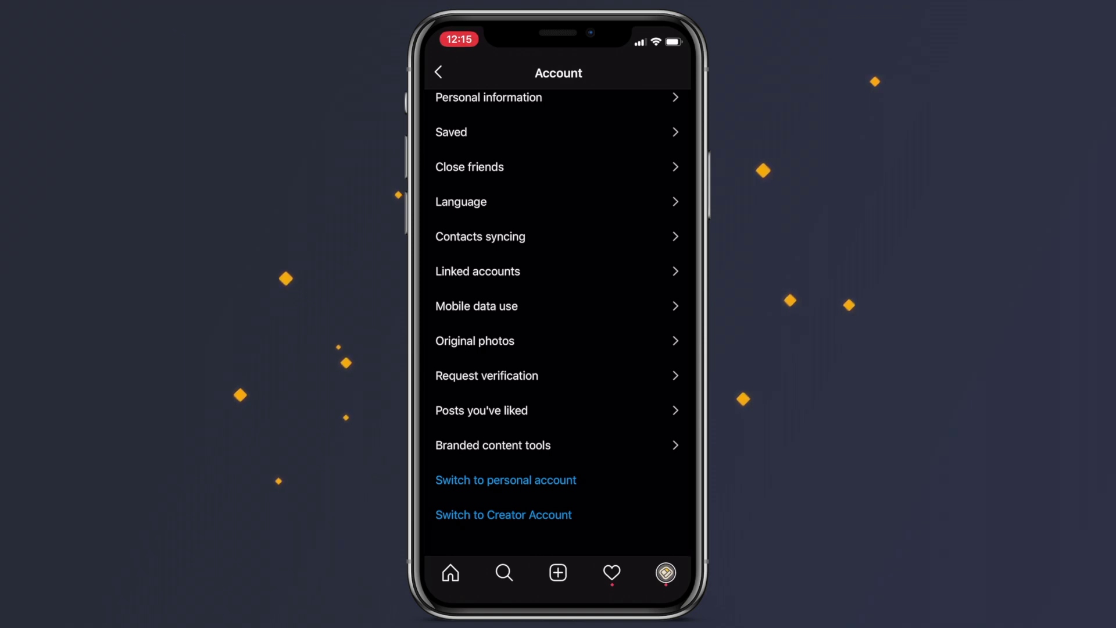
scroll(559, 317, up, 2)
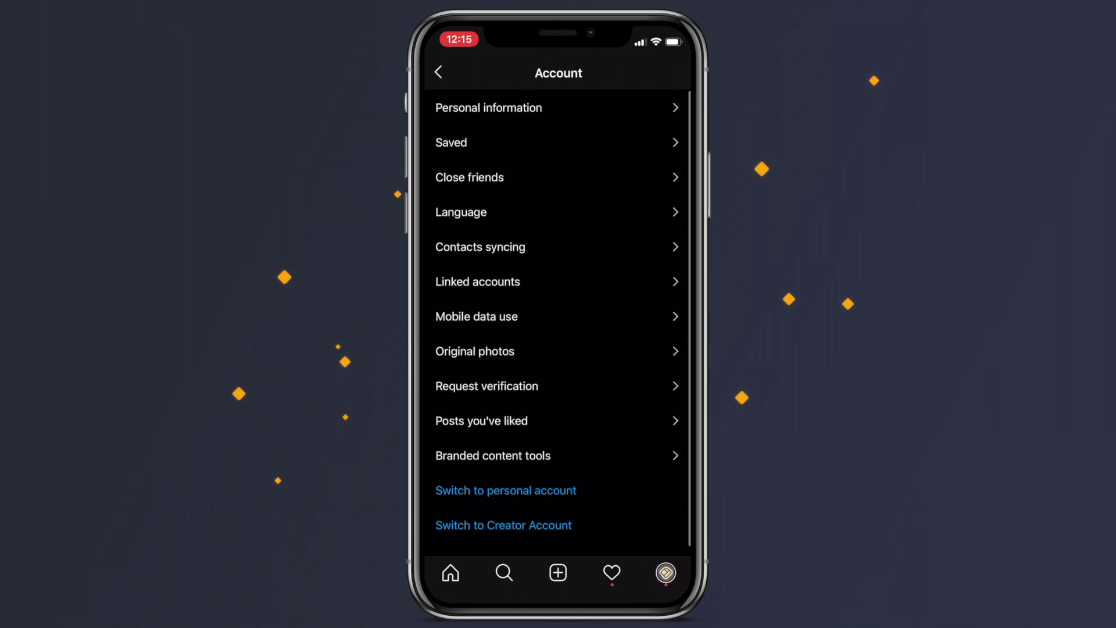